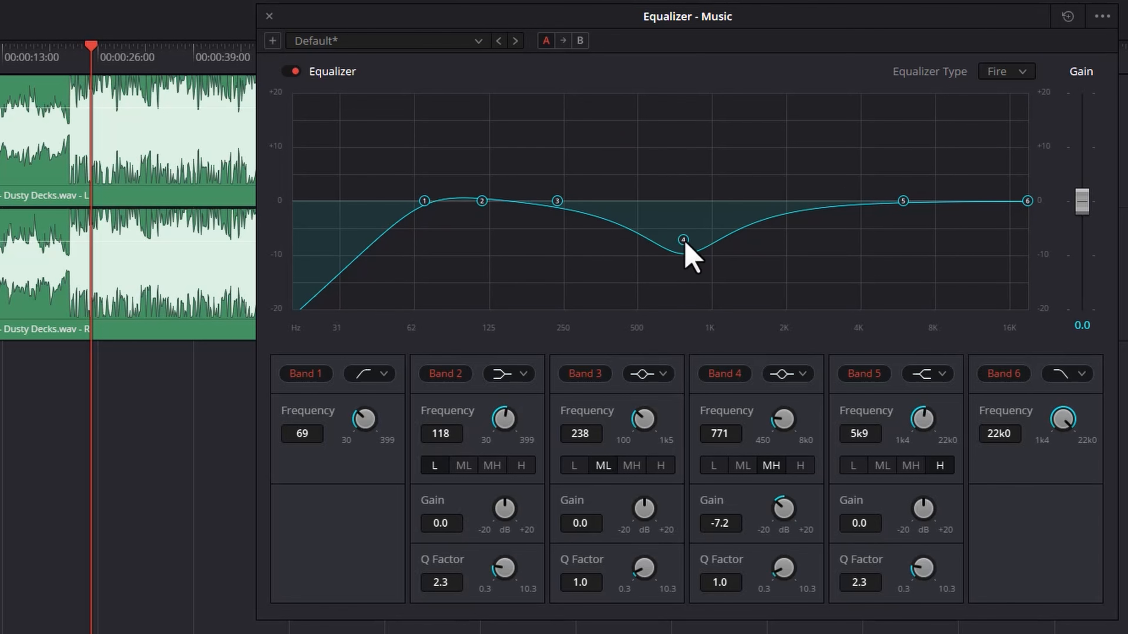
Step: Set Band 4 to a frequency of 1k8, a gain of +5.5 dB and a Q factor of 10.3
drag(778, 420, 823, 423)
drag(788, 512, 855, 482)
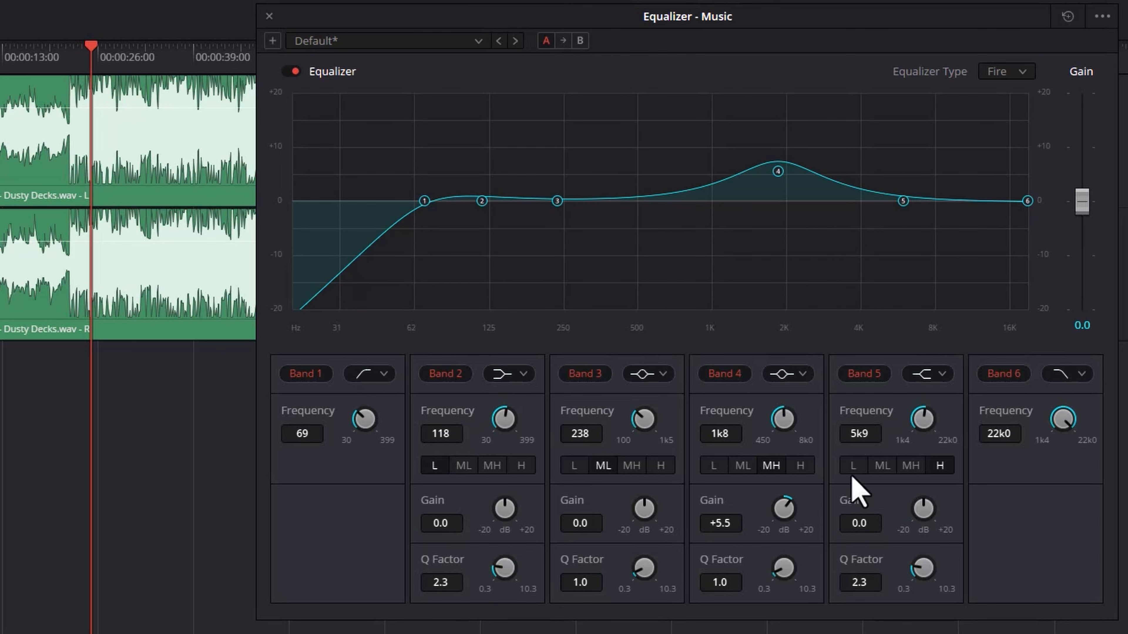
drag(789, 569, 1035, 597)
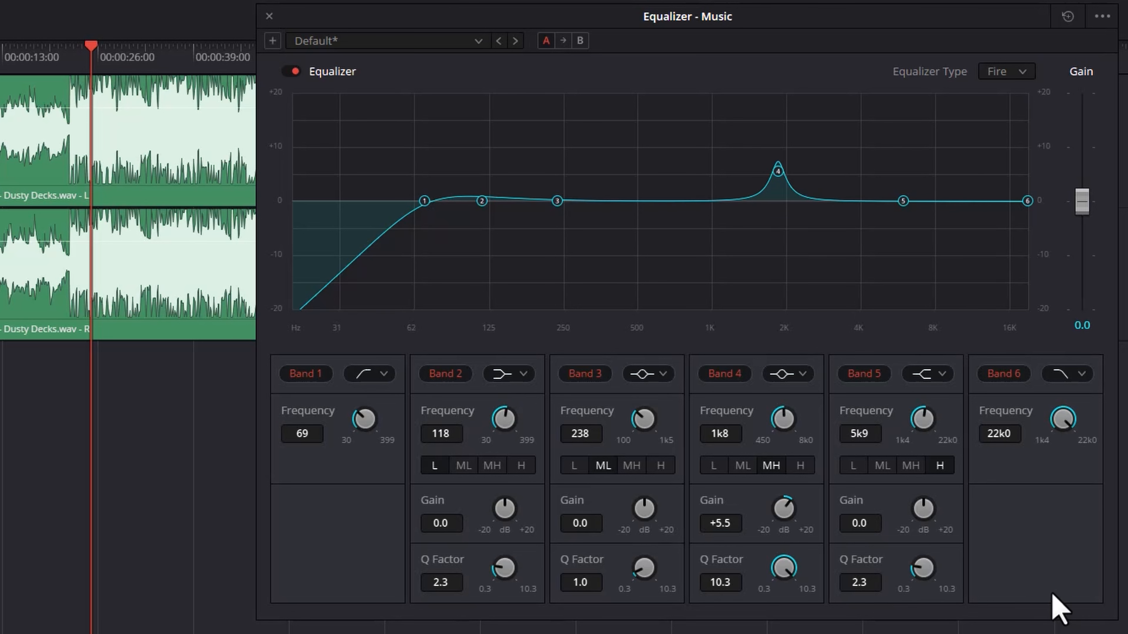
Step: Lower Band 4's frequency to 1k2, raise its gain to +12.9 dB and widen it to a Q factor of 0.3
drag(785, 421, 739, 425)
drag(785, 516, 821, 460)
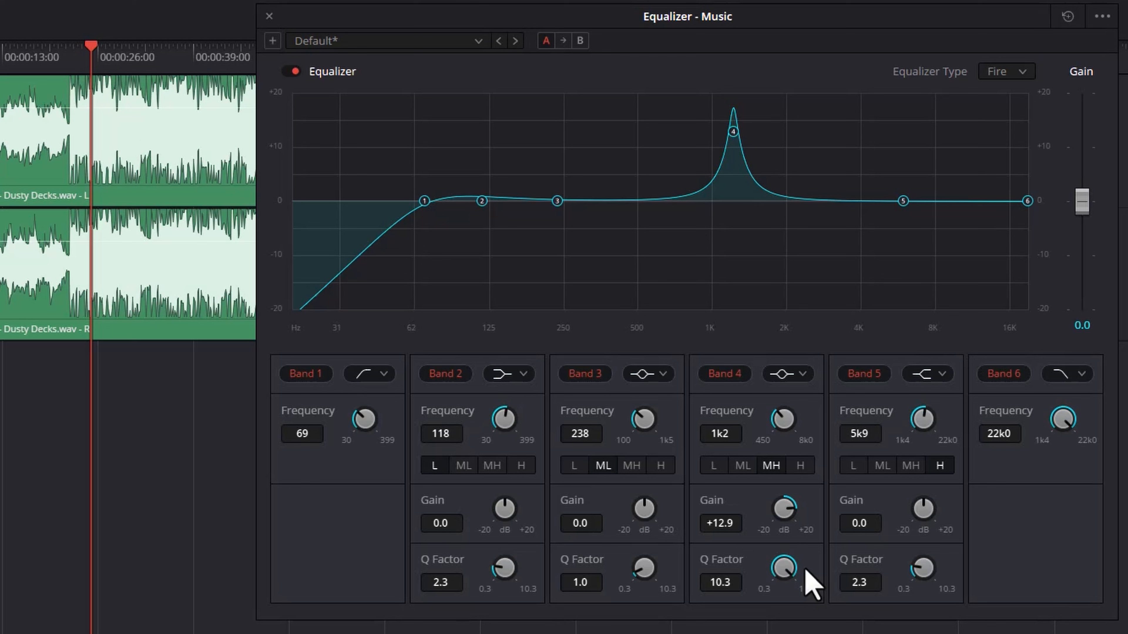
drag(806, 568, 631, 568)
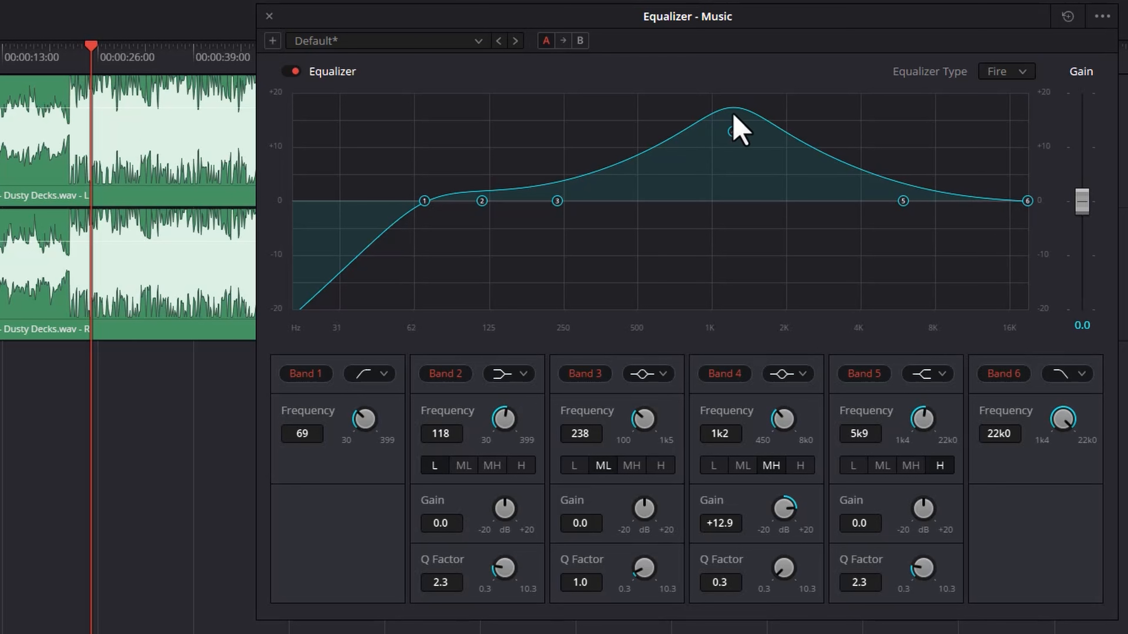
Step: Turn off Bands 2 through 6 so that only Band 1 shapes the curve
click(446, 375)
click(586, 376)
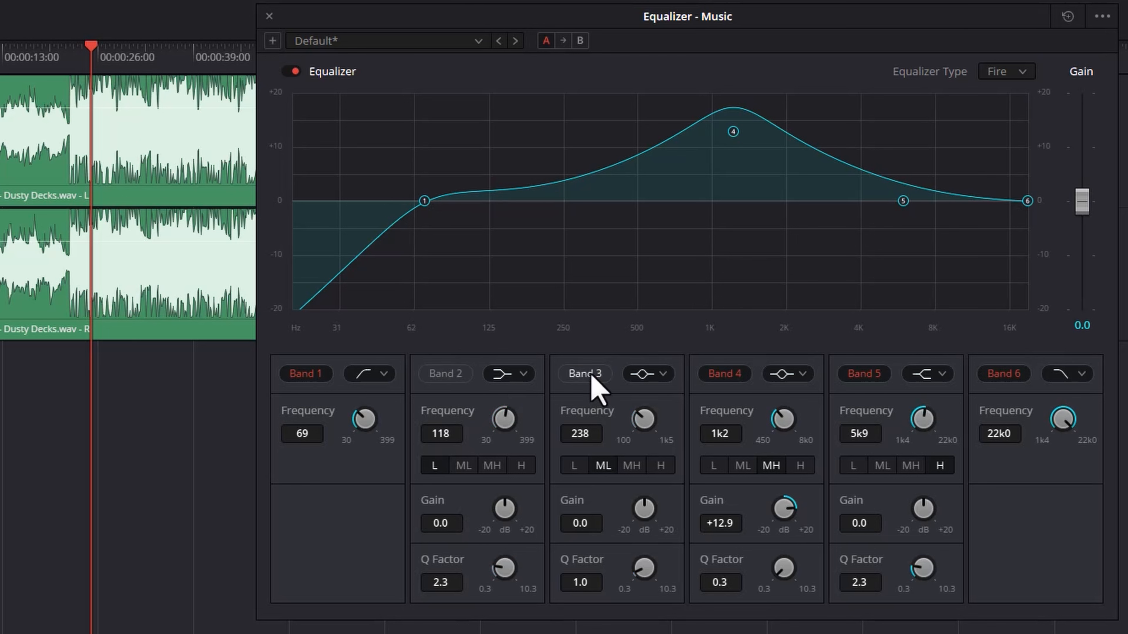
click(722, 375)
click(862, 374)
click(1004, 373)
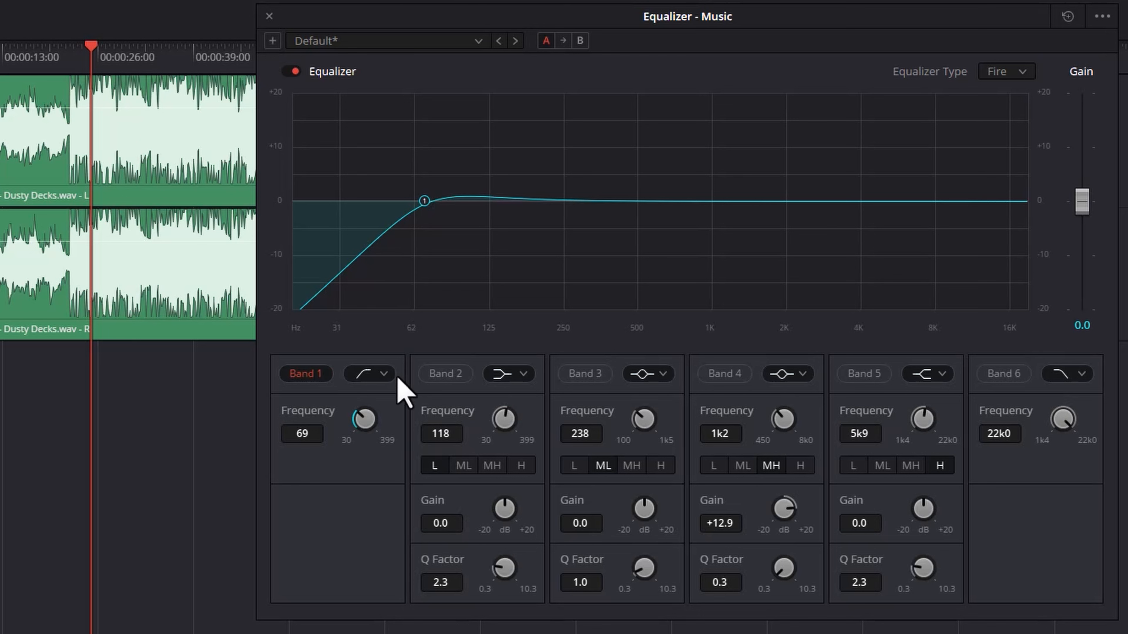
Step: Choose the high-pass shape for Band 1 and raise its frequency to 183, continuing up to 399 while the loud section plays
click(384, 374)
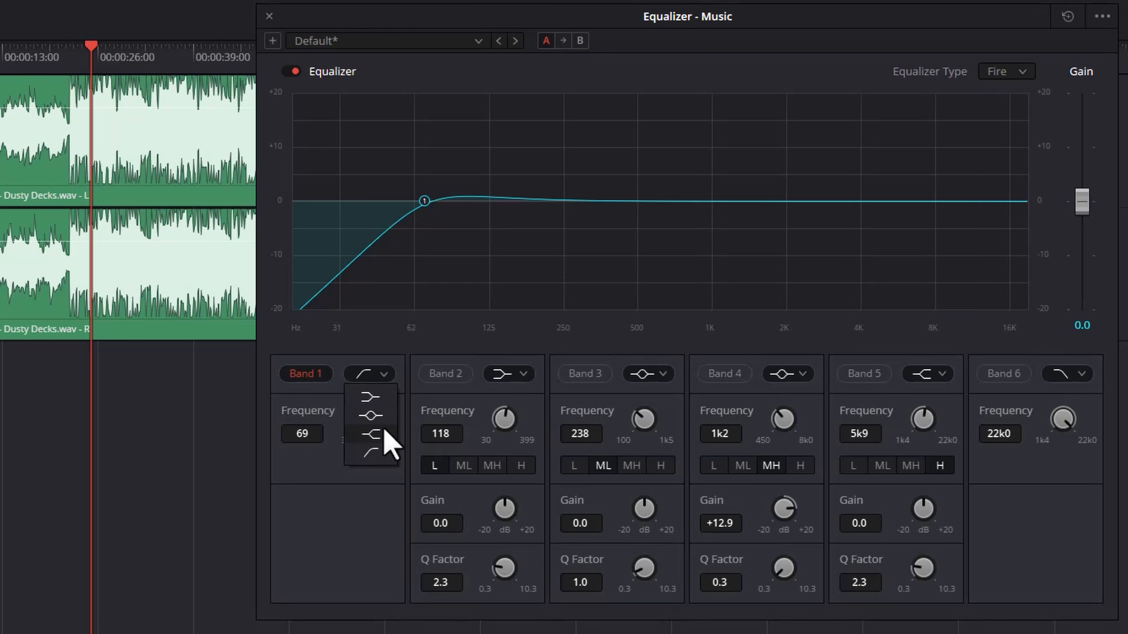
click(371, 453)
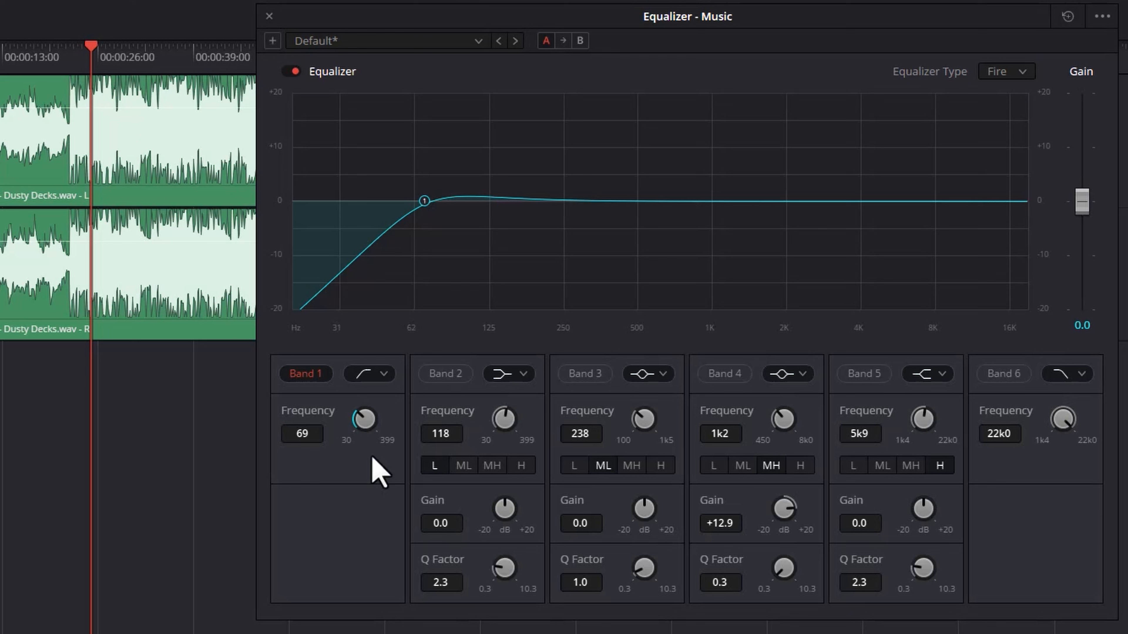
drag(365, 420, 491, 429)
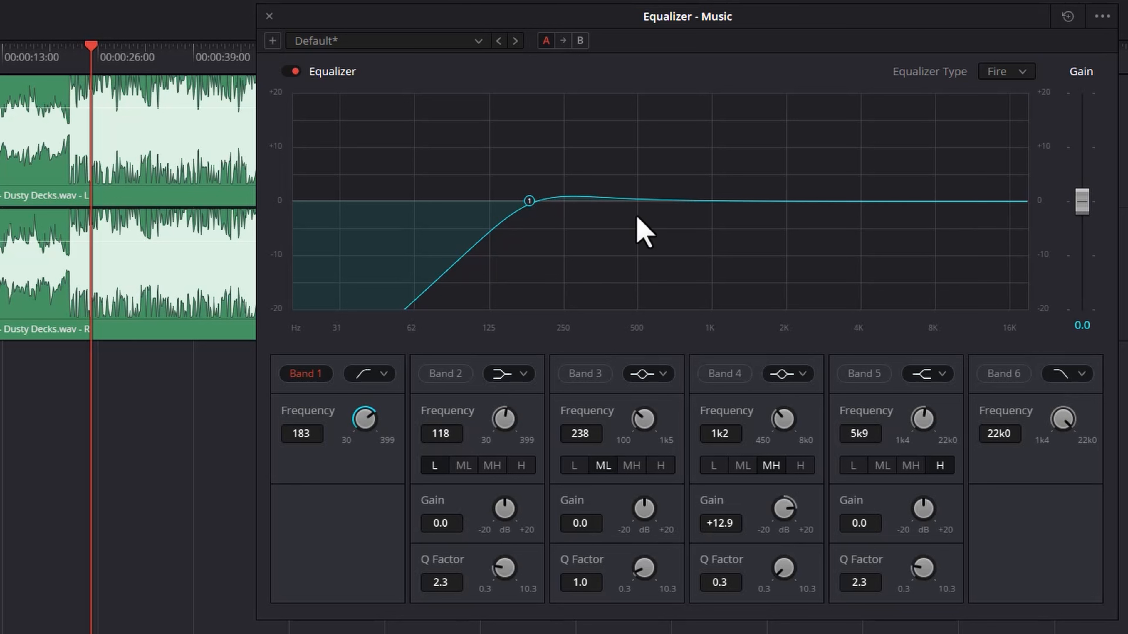
click(77, 57)
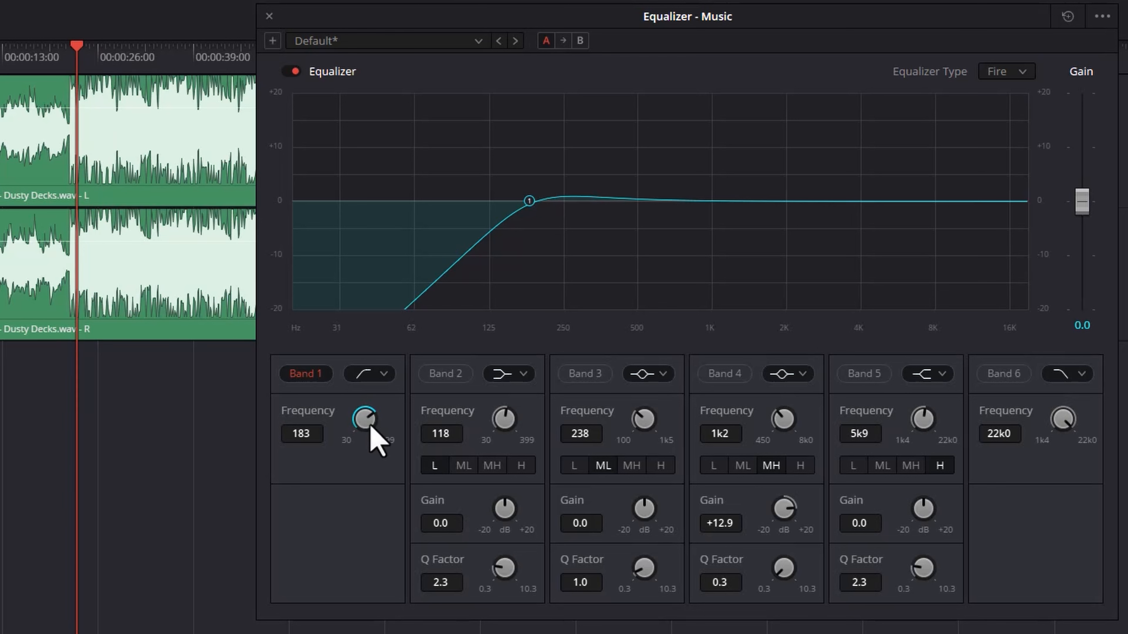
drag(370, 427, 462, 424)
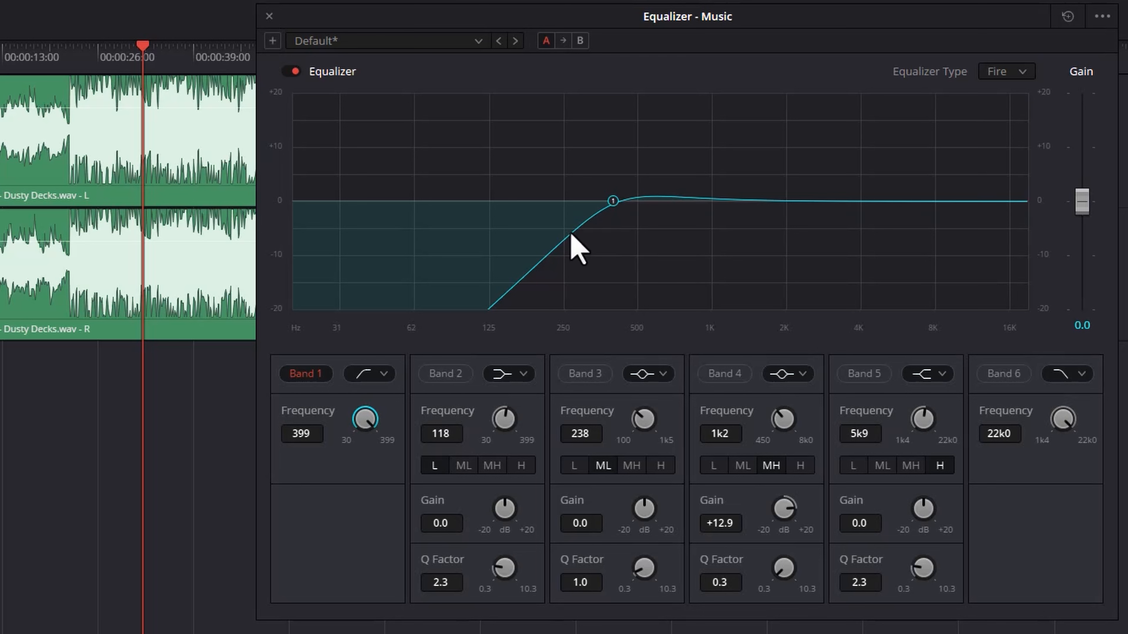
Step: Turn off Band 1 and use Band 6 as a low-pass filter, sweeping its frequency down to 1k4 while the loud section plays
click(306, 374)
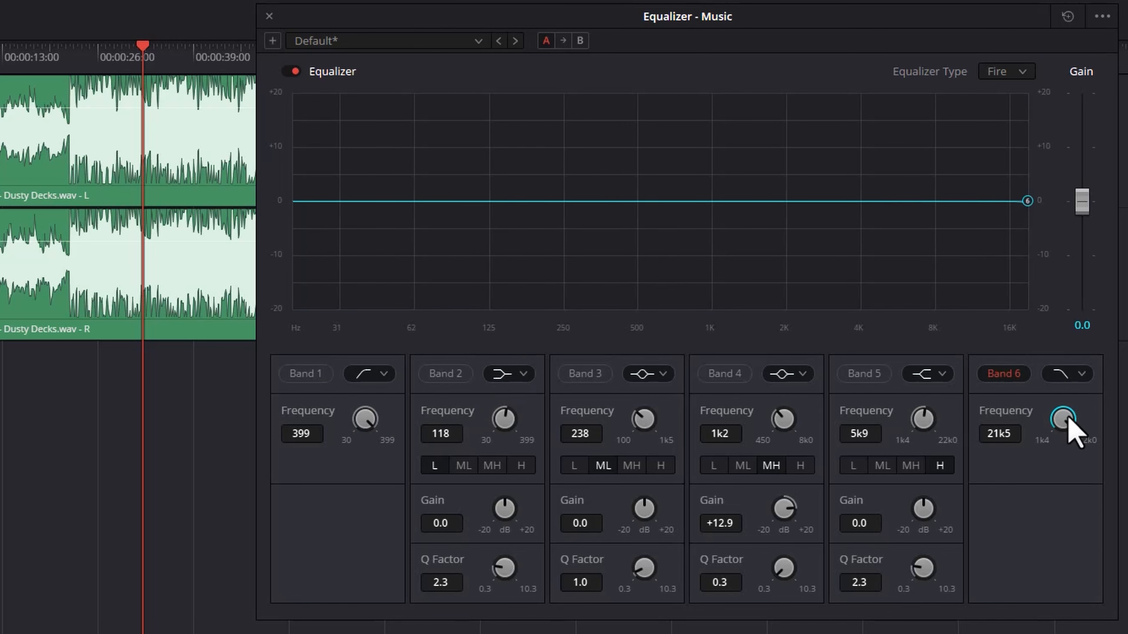
drag(1058, 417, 1041, 419)
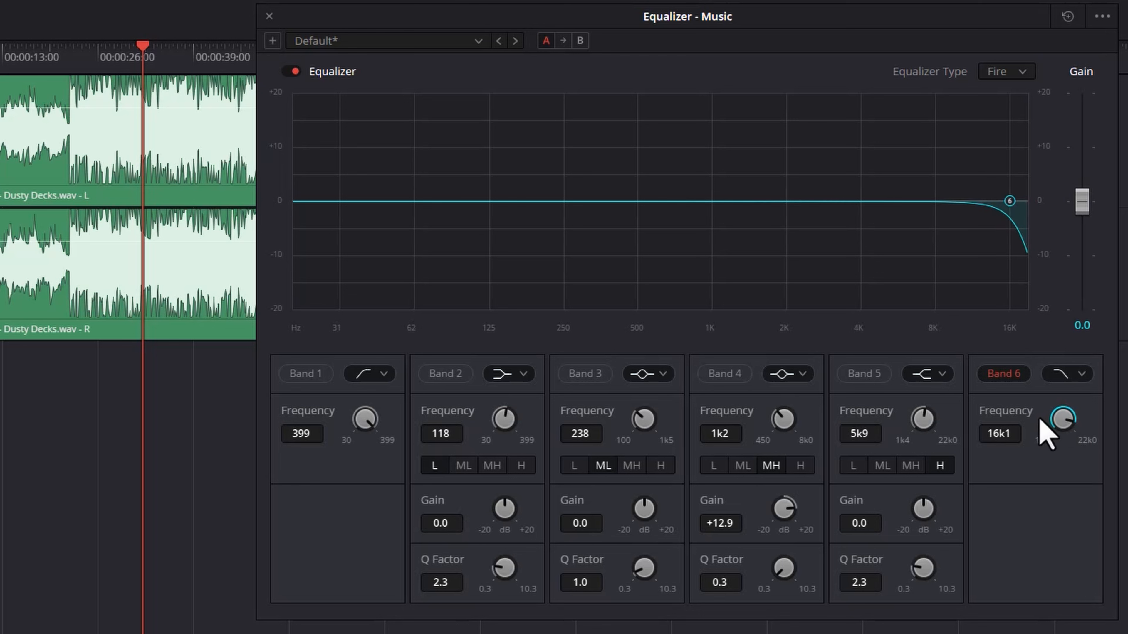
click(77, 53)
drag(1069, 418, 728, 439)
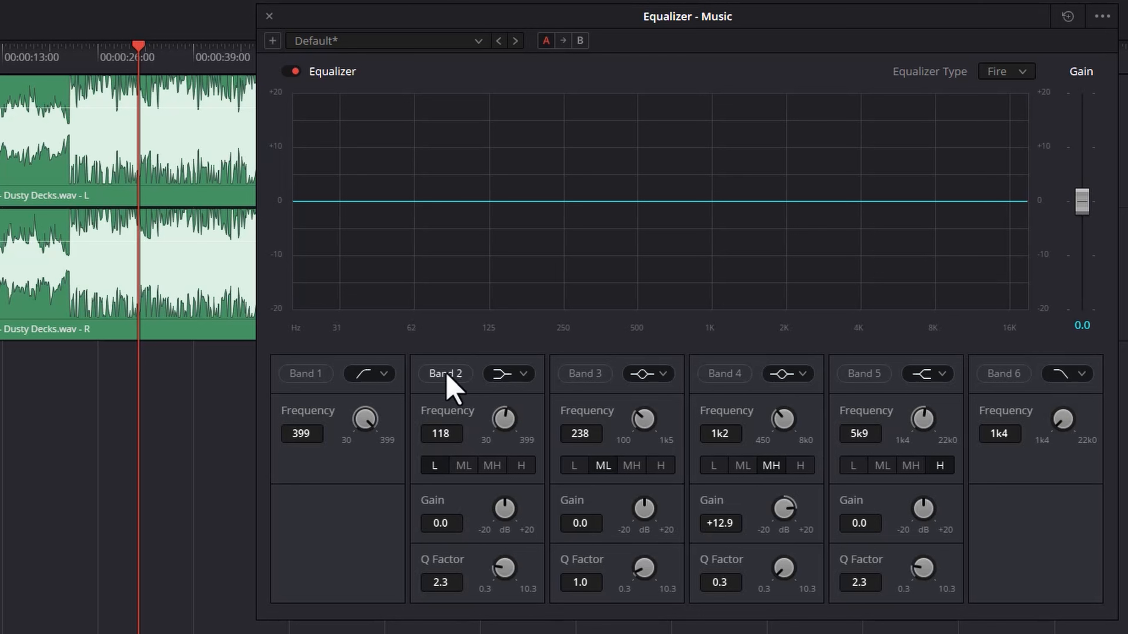
Step: Enable Band 2 as a low shelf with a gain of -6.9 dB, toggling Band 1 on and off to compare
click(446, 378)
click(524, 375)
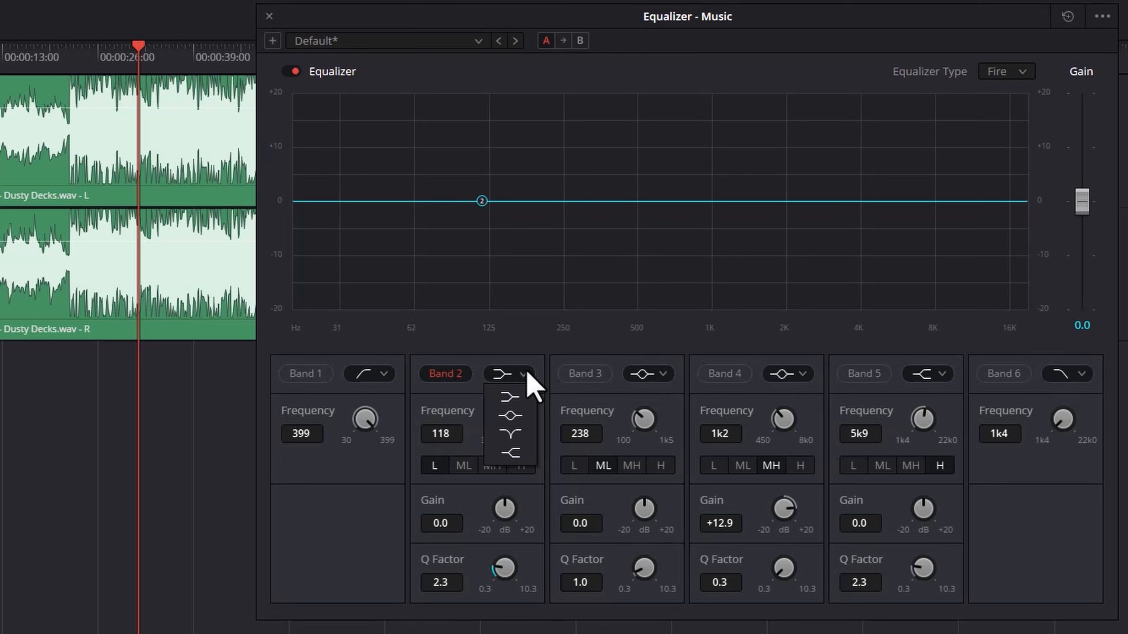
click(527, 373)
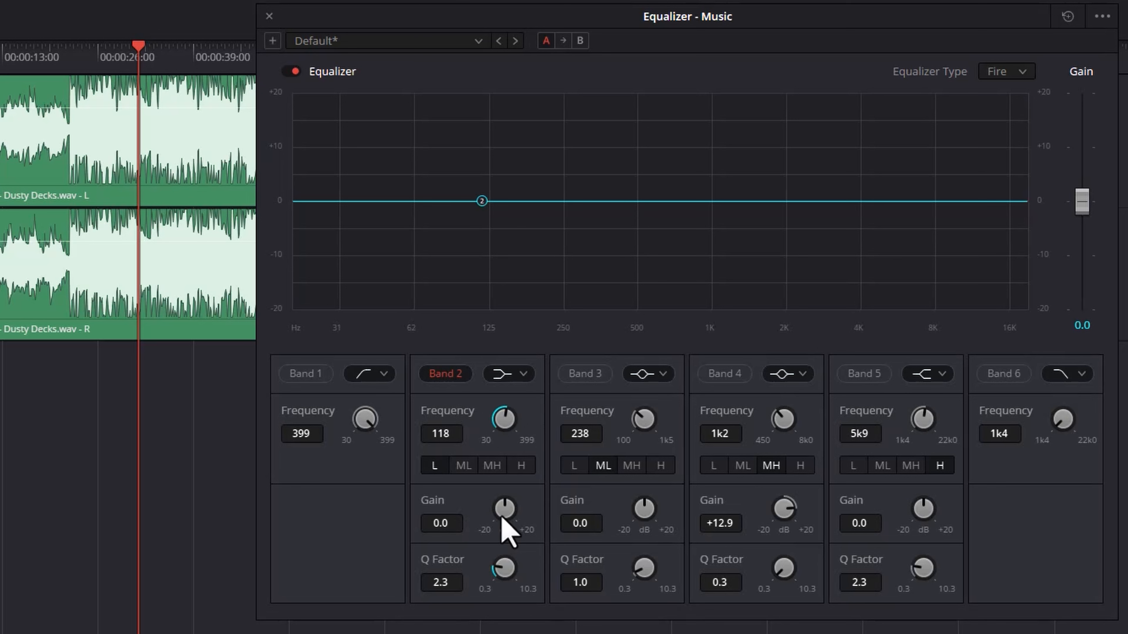
drag(501, 516, 446, 529)
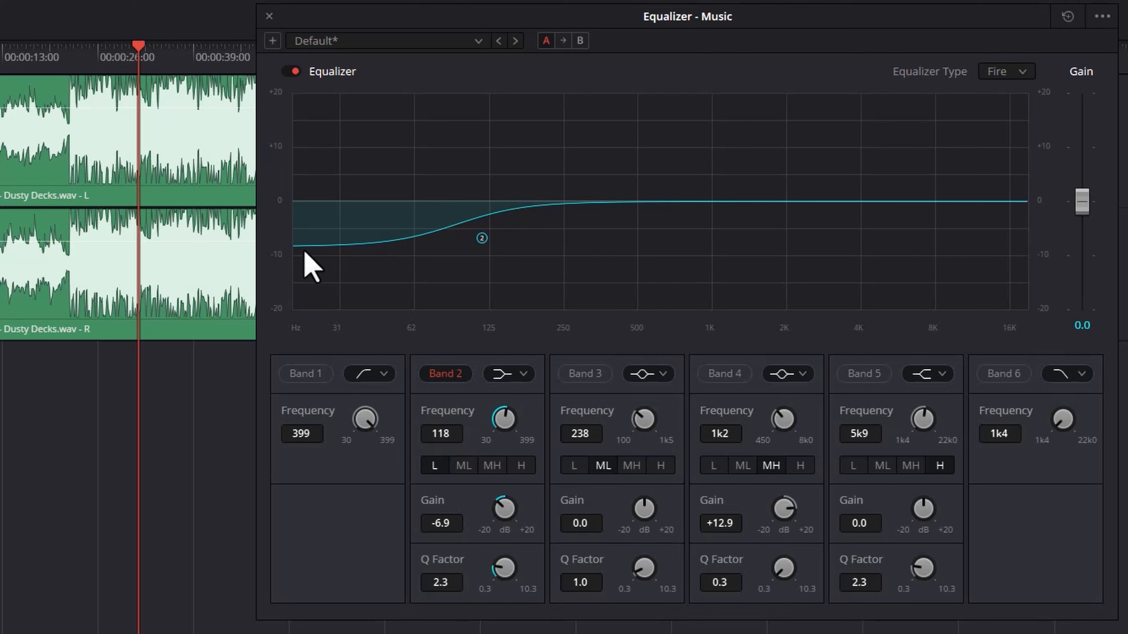
click(319, 374)
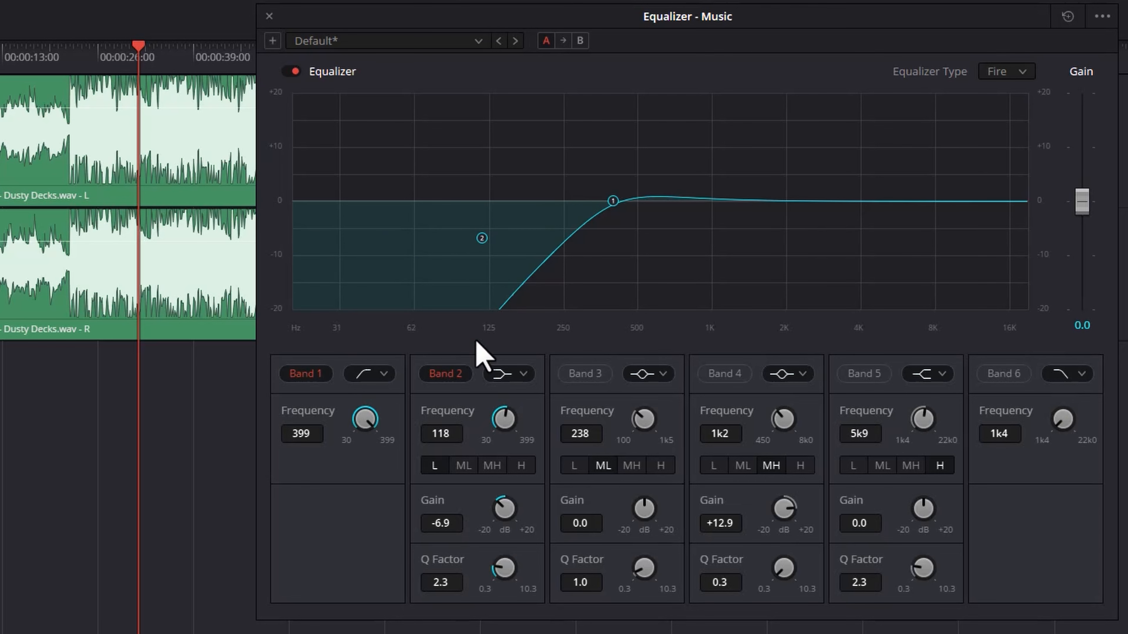
click(307, 375)
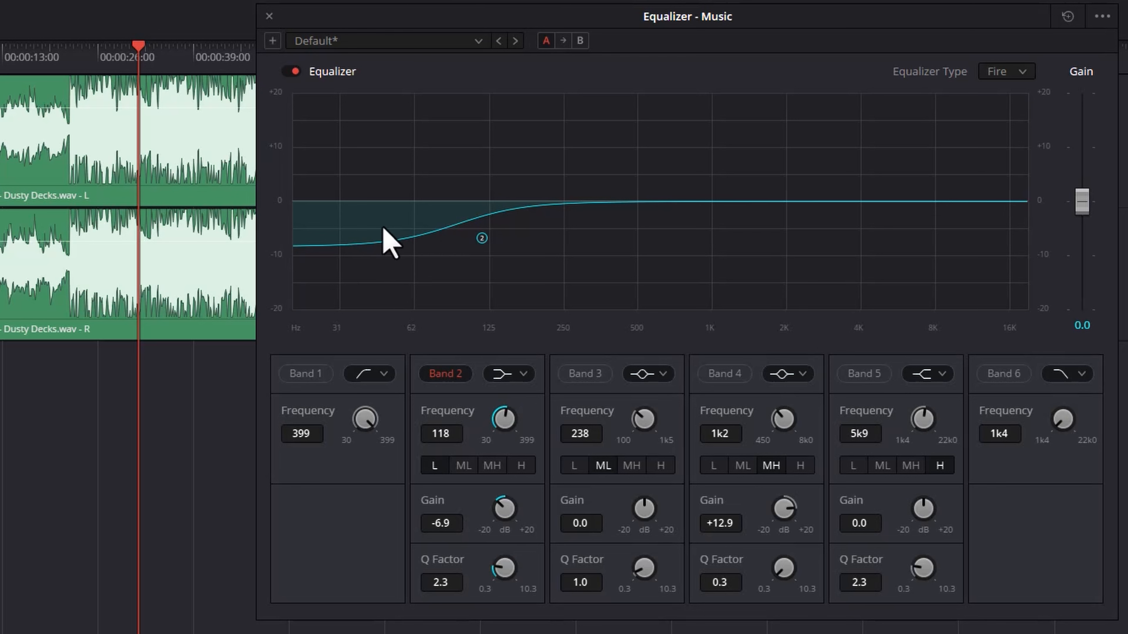
Step: Change Band 2 to a bell shape with frequency 187, a gain of +11.9 dB and a Q factor of 3.1
click(524, 375)
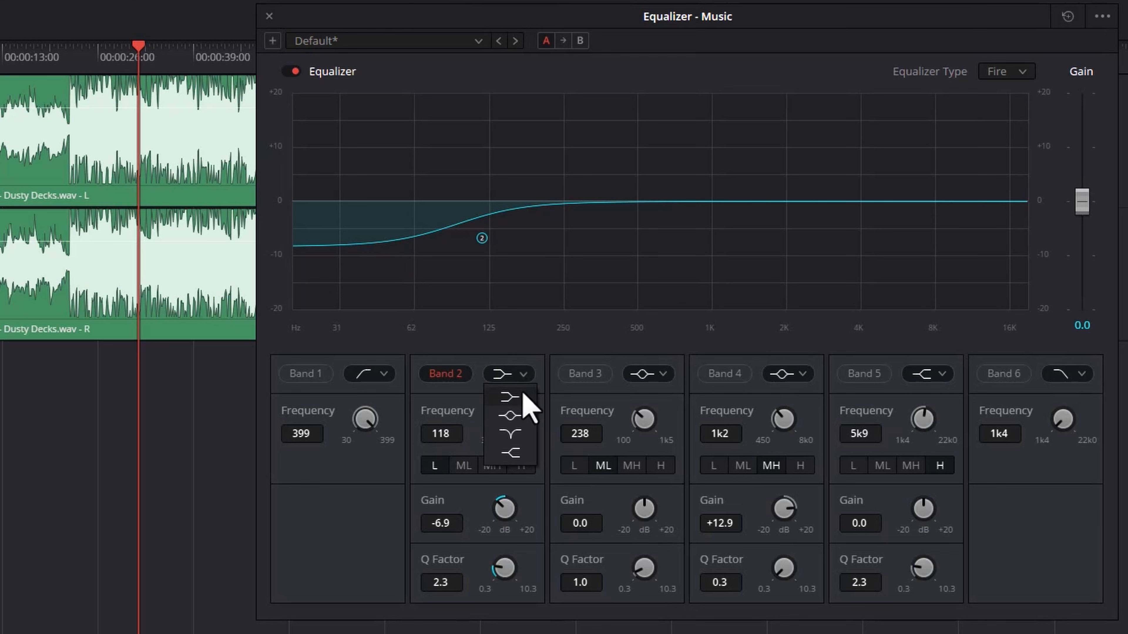
click(517, 421)
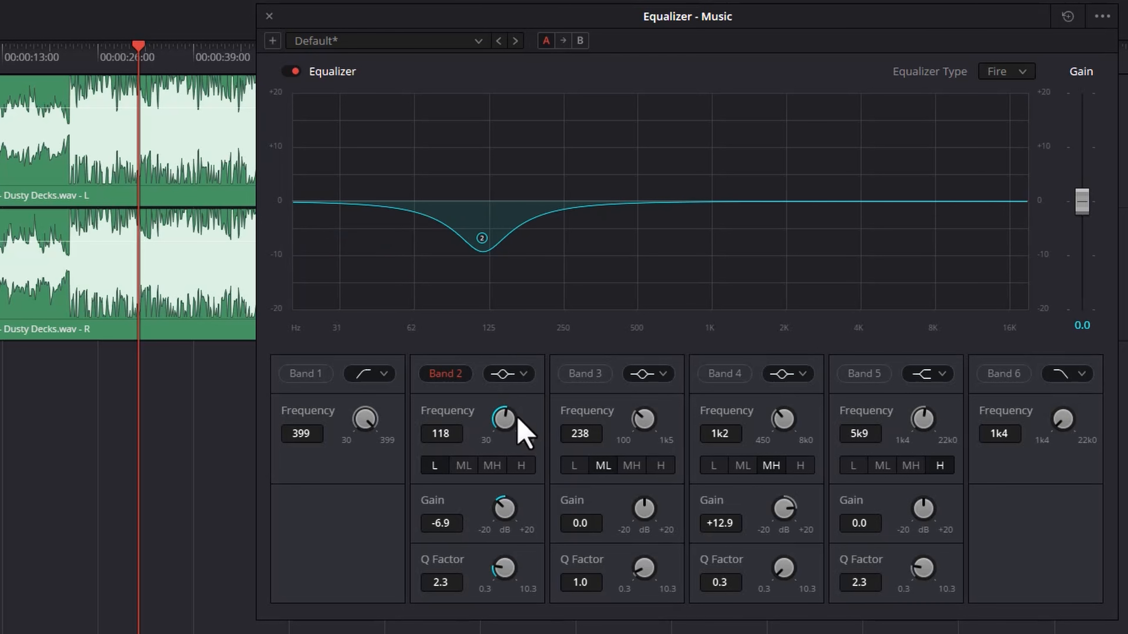
drag(505, 510, 617, 516)
drag(505, 420, 646, 438)
drag(504, 513, 390, 597)
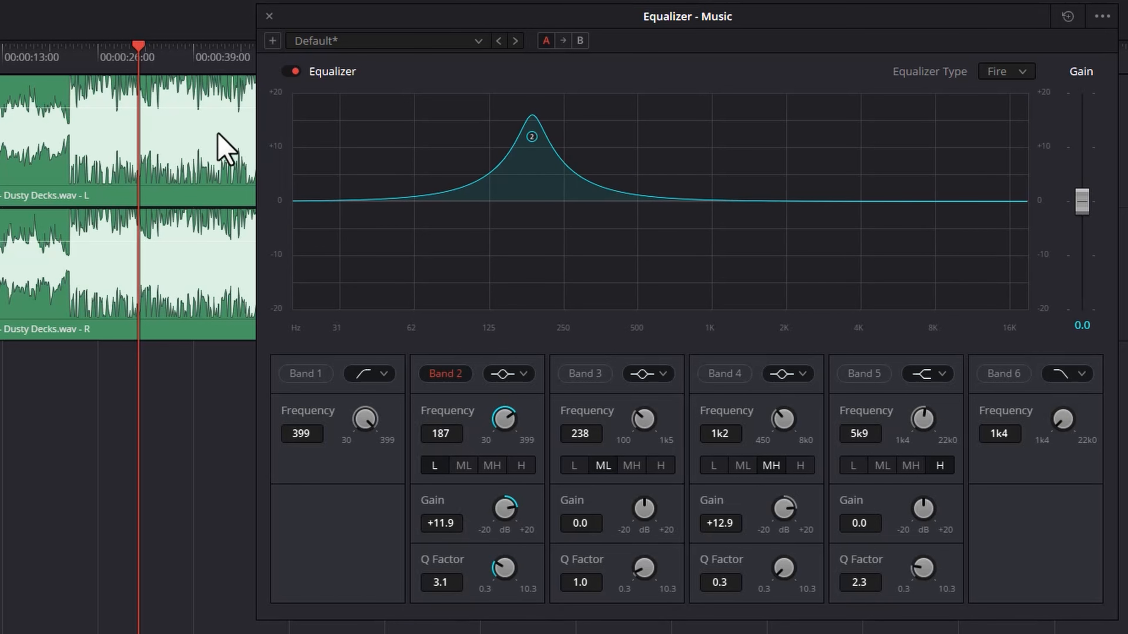
Step: Sweep Band 2's boost upward during playback to 399, through the ML range at 1k5, and to 5k1 in the MH range
click(114, 71)
drag(499, 417, 702, 462)
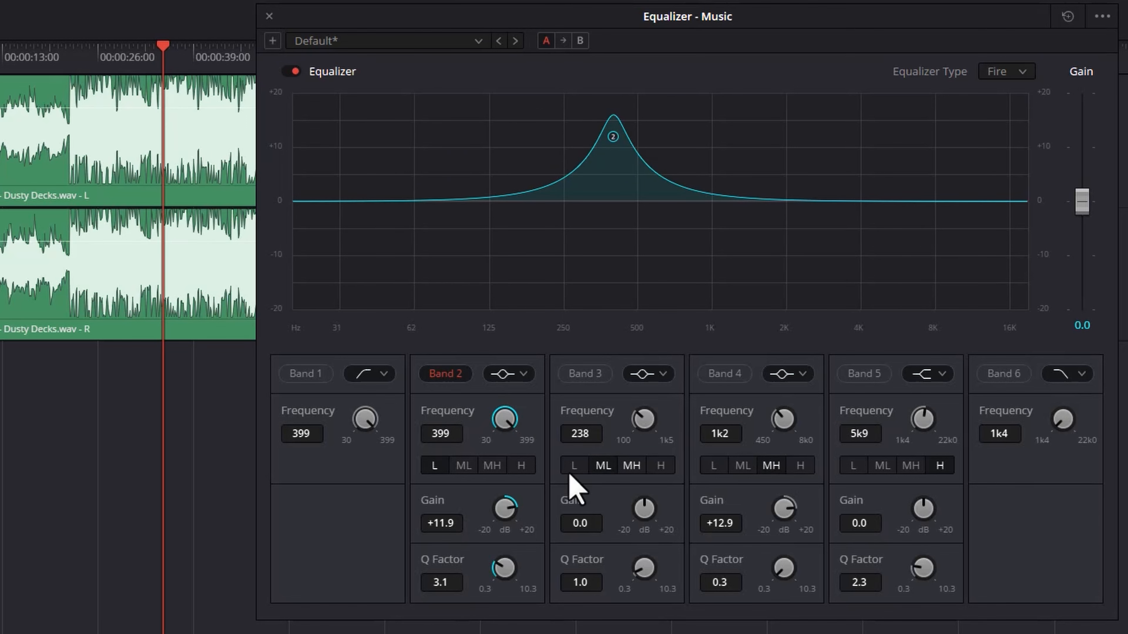
click(464, 465)
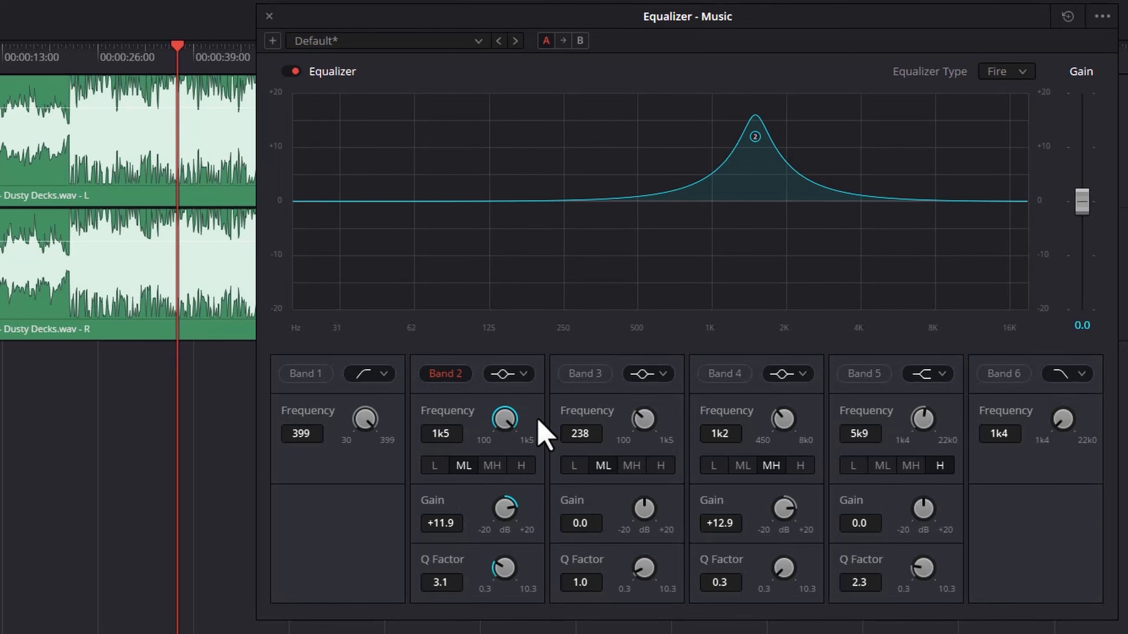
click(497, 465)
mouse_move(496, 428)
mouse_down()
mouse_move(433, 426)
mouse_move(509, 418)
mouse_up()
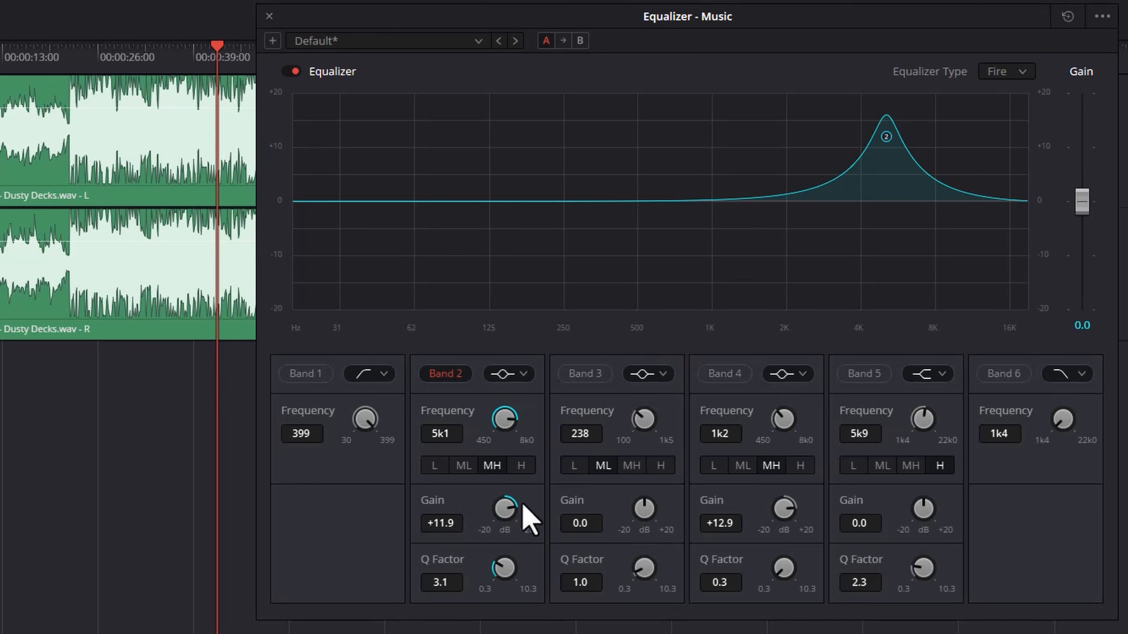
Step: Turn Band 2 into a narrow cut at frequency 3k6 with a gain of -13.0 dB and a Q factor of 10.3
drag(511, 521, 286, 518)
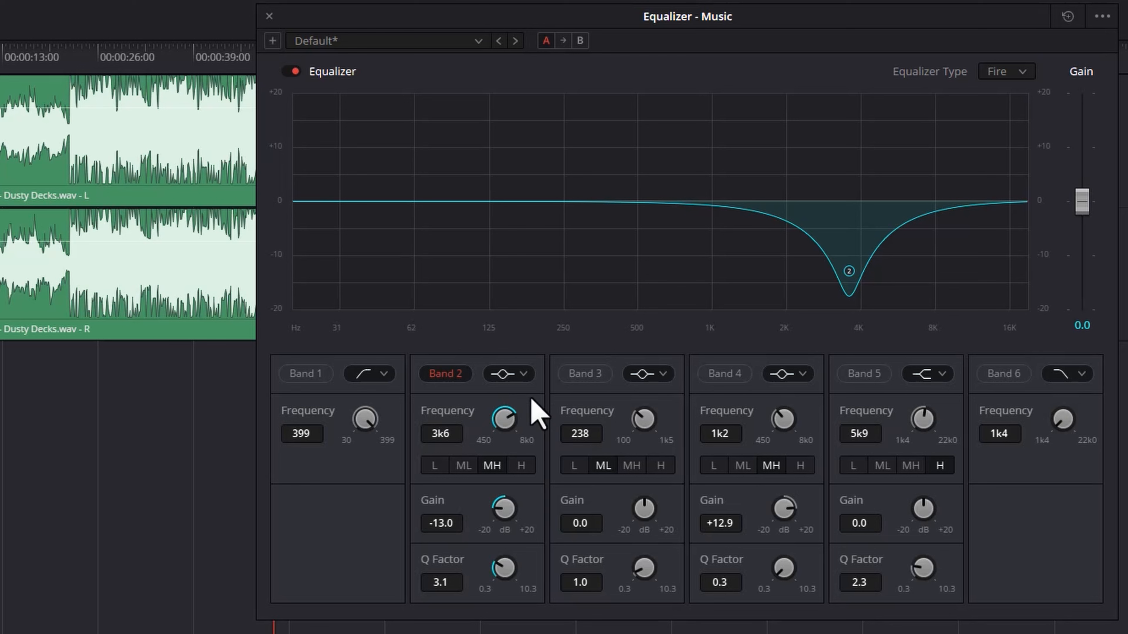
drag(499, 566, 801, 597)
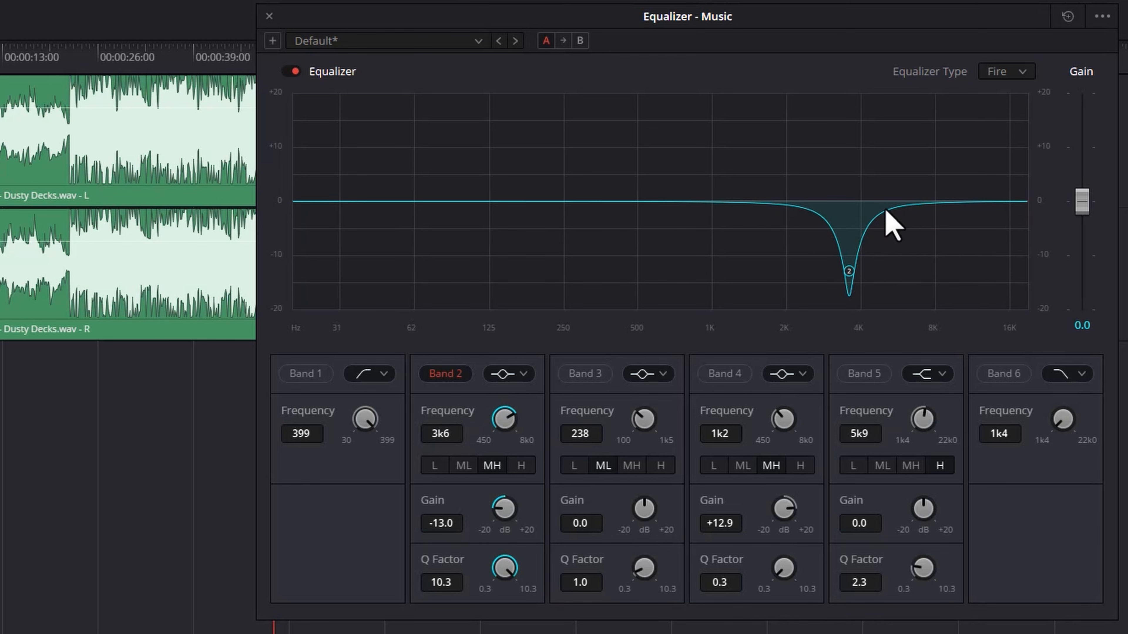